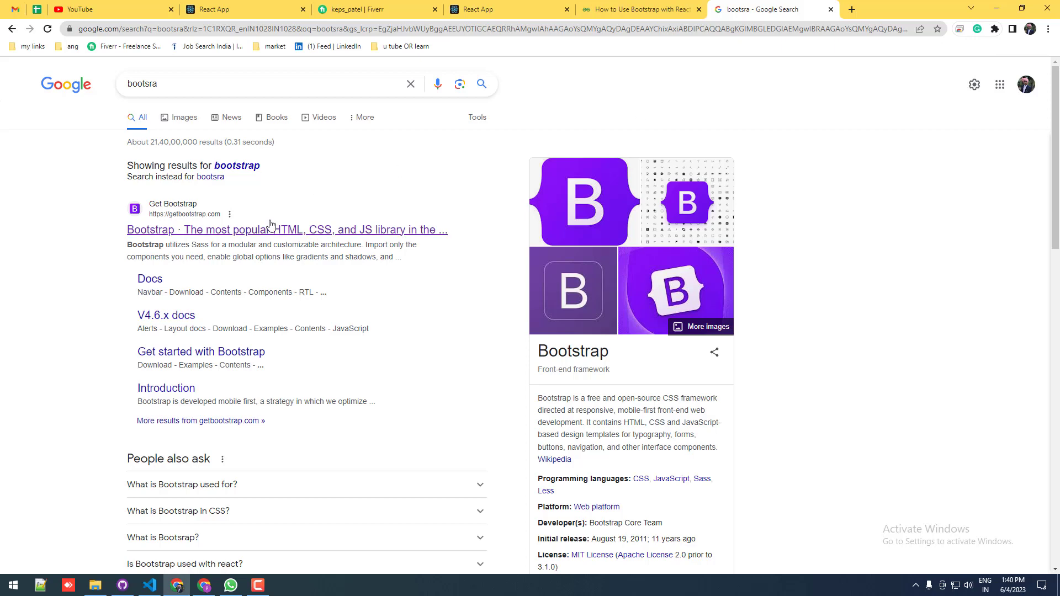
left_click(271, 233)
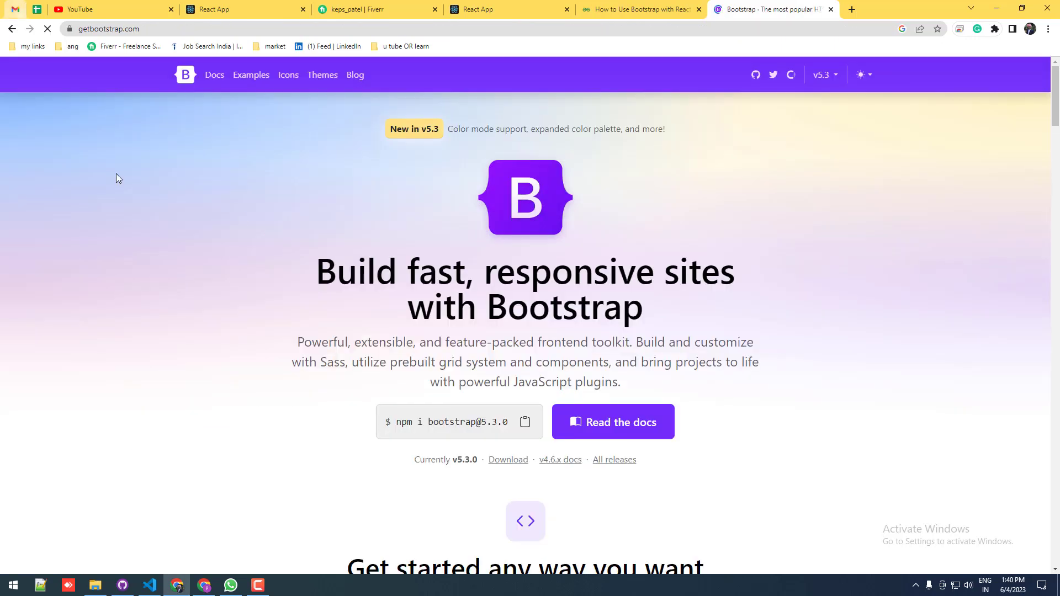
left_click(524, 424)
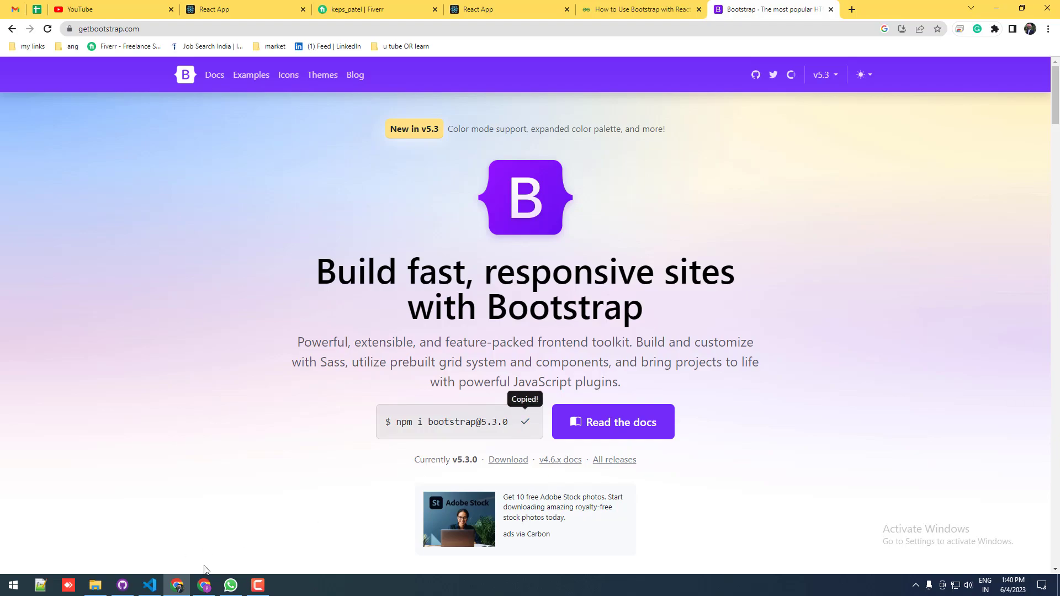
left_click(149, 586)
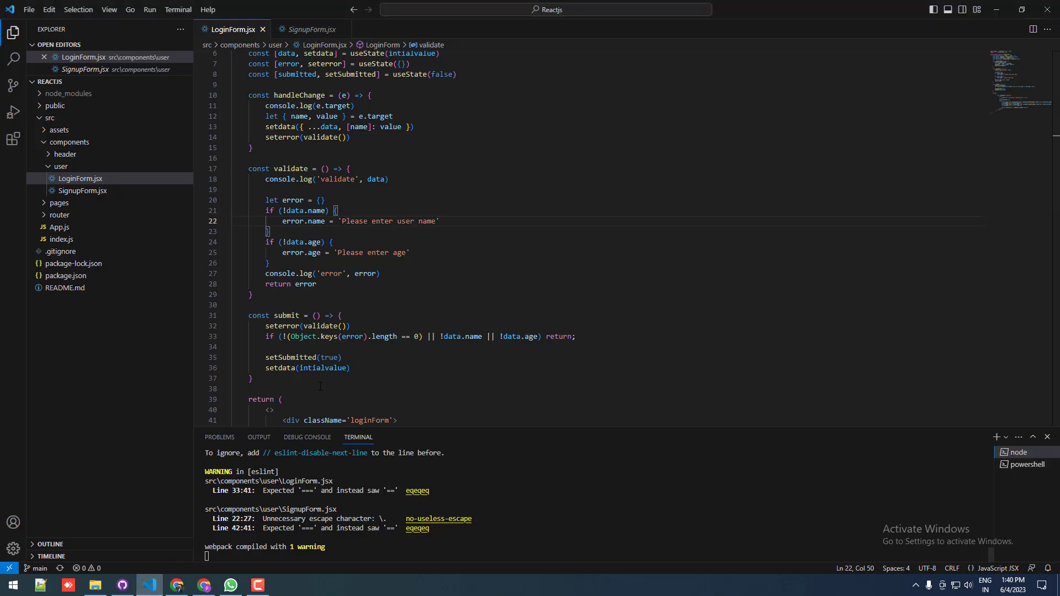
left_click(1026, 465)
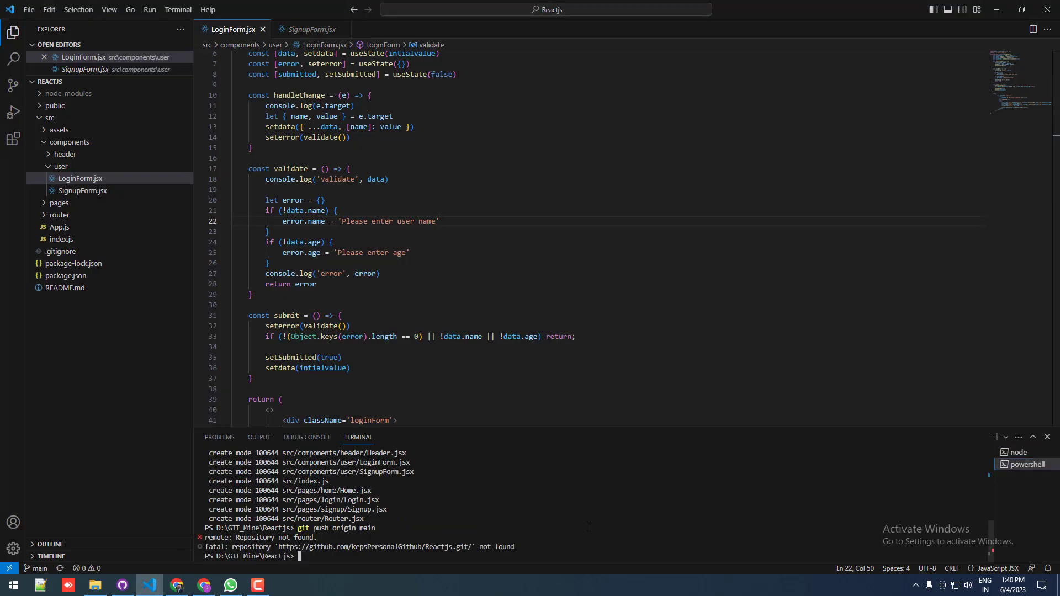
key("ctrl+v")
key("Return")
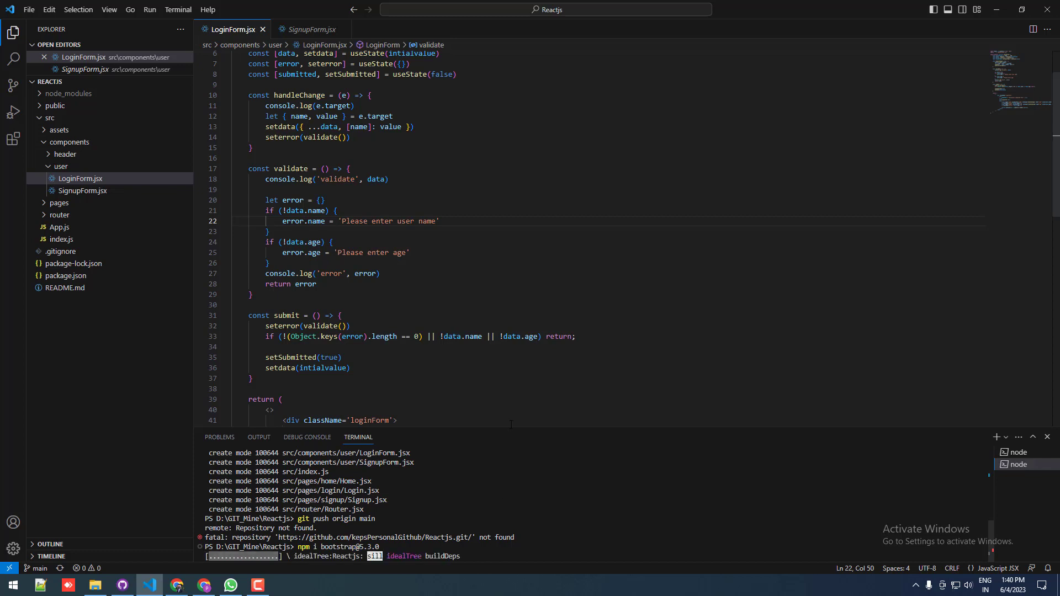
left_click_drag(510, 426, 510, 335)
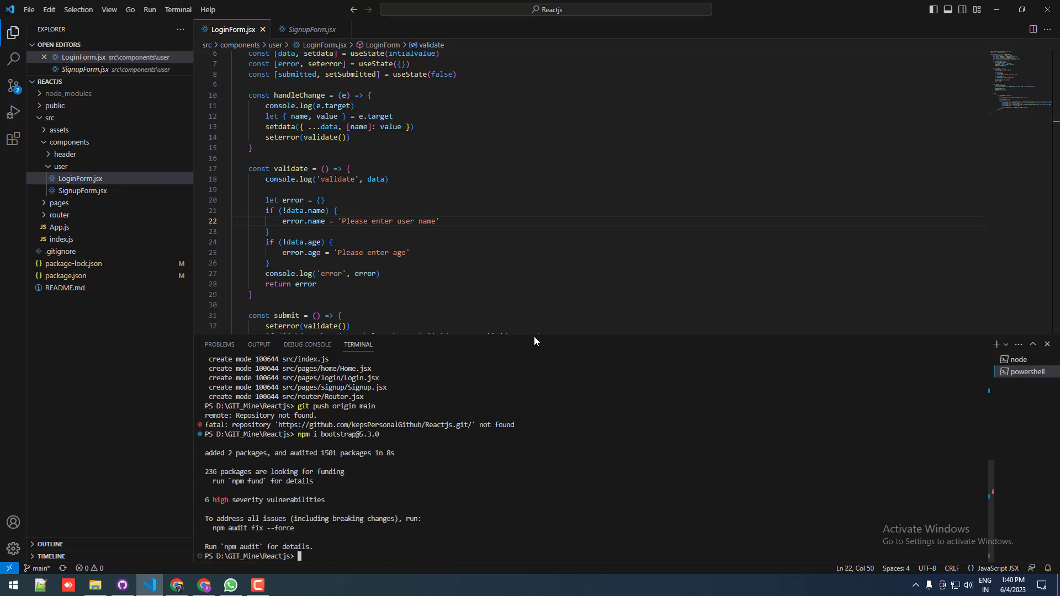
left_click_drag(532, 335, 532, 422)
Step: Return to the dev server terminal and review the signup page in Chrome
left_click(1019, 447)
left_click(270, 232)
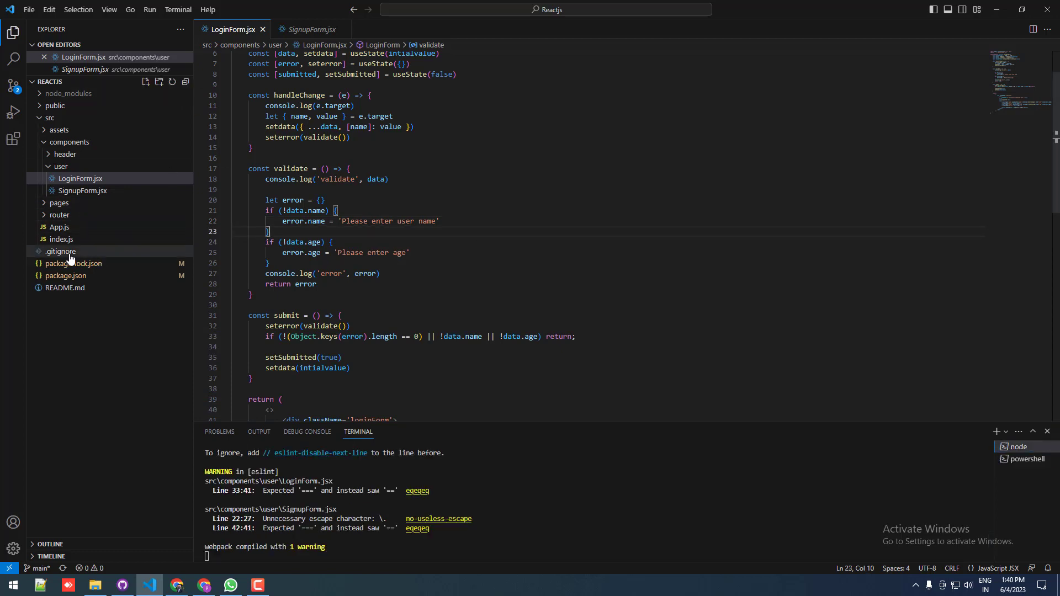
scroll(581, 241, "up", 2)
key("alt+Tab")
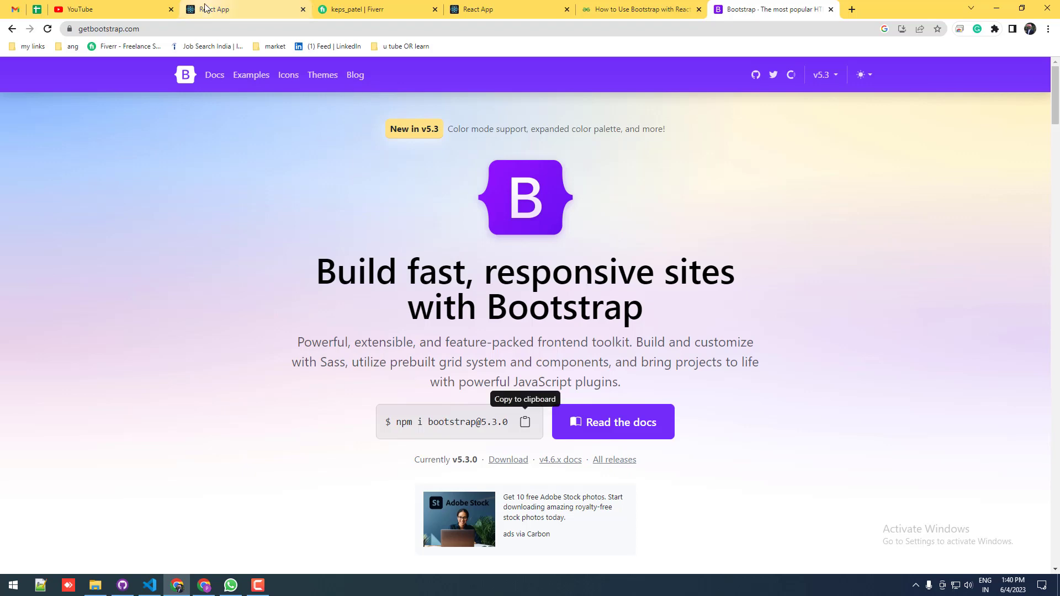
left_click_drag(629, 8, 757, 6)
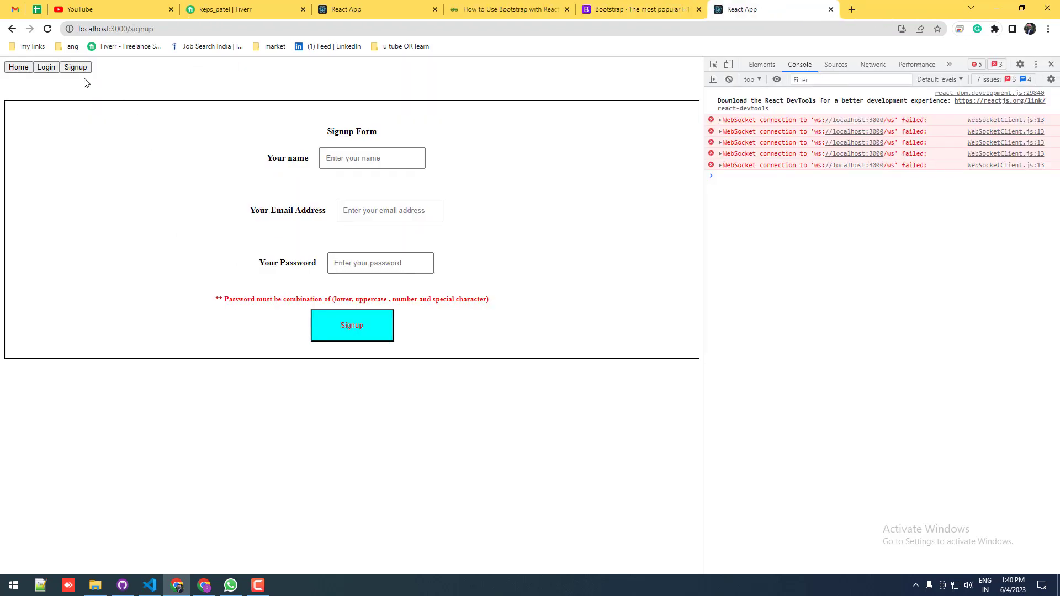
key("alt+Tab")
Step: Add className 'btn btn-primary' to the Signup button on line 82, save, and reload Chrome
left_click(95, 193)
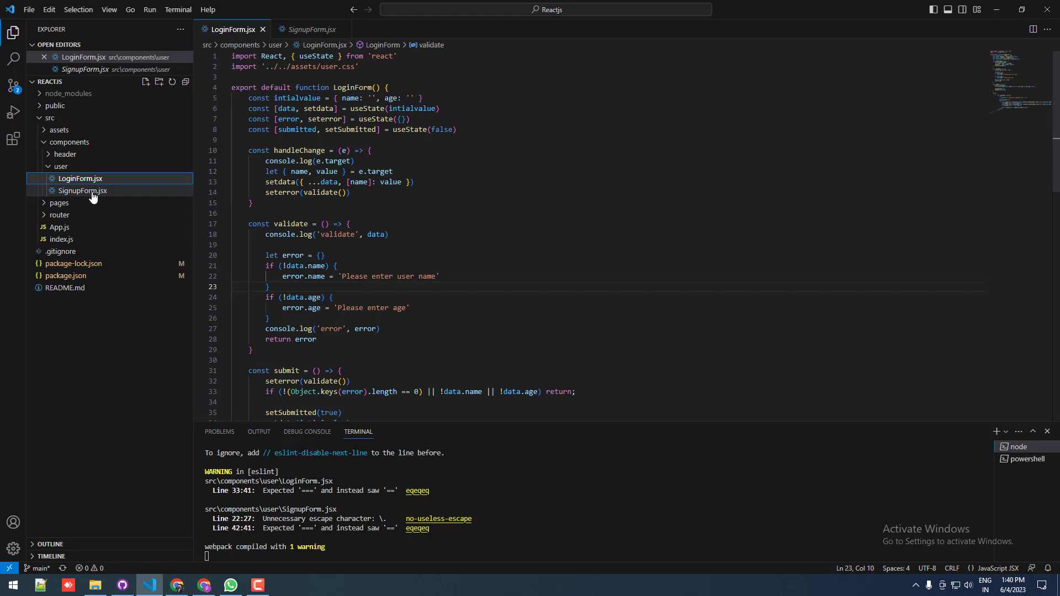
scroll(457, 225, "down", 9)
scroll(409, 247, "up", 2)
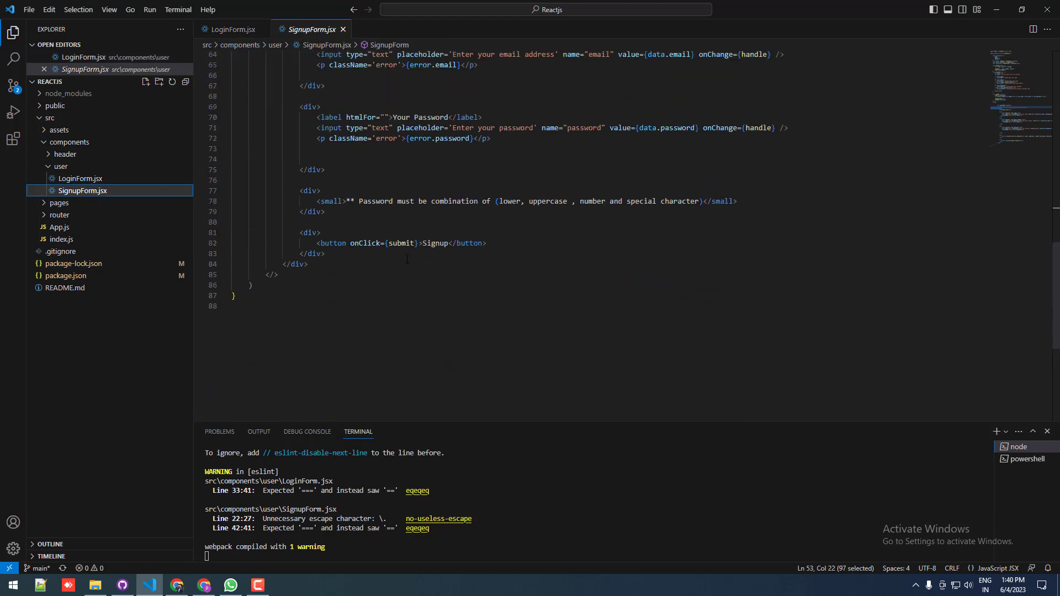
left_click(418, 243)
type("className='")
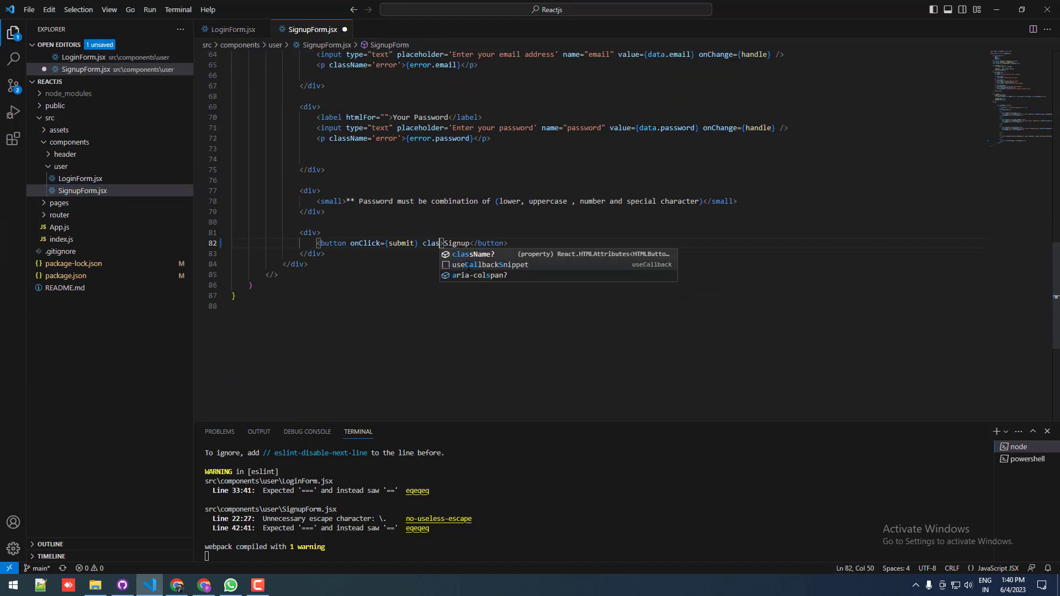
type("btn ")
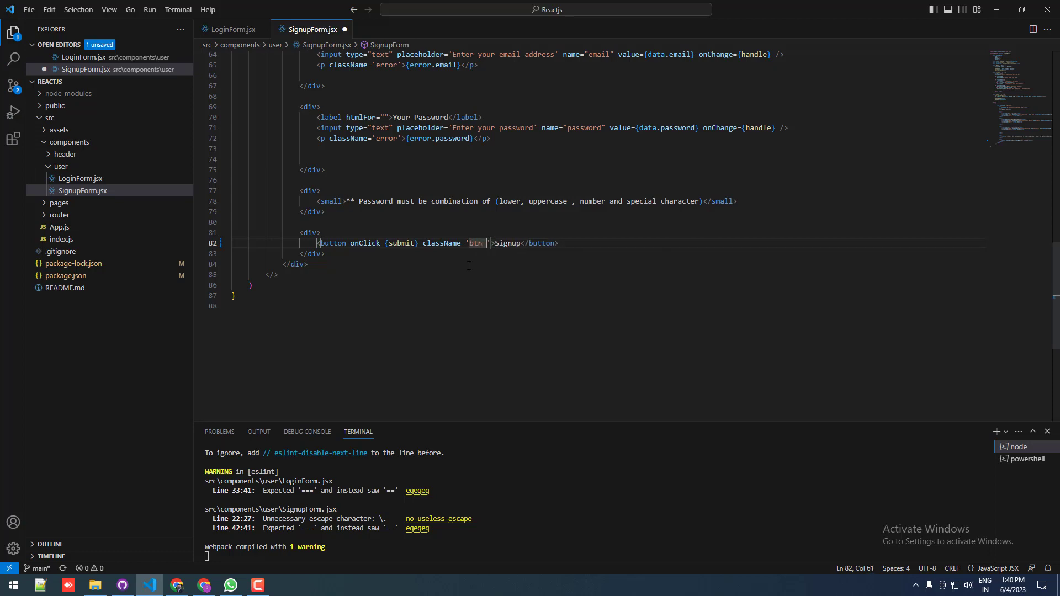
type("btn-primary")
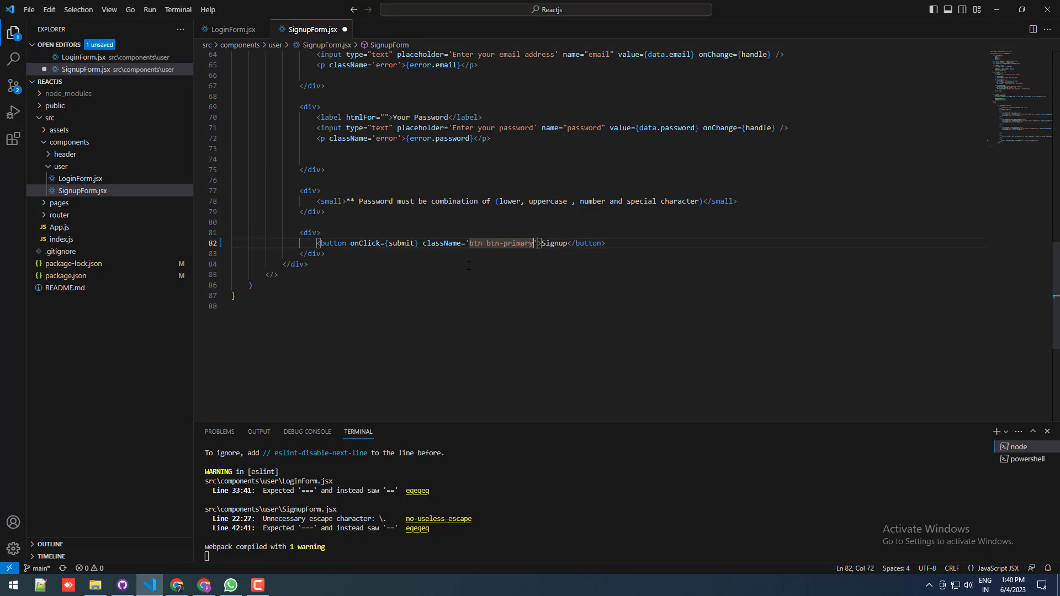
key("ctrl+s")
key("alt+Tab")
key("ctrl+r")
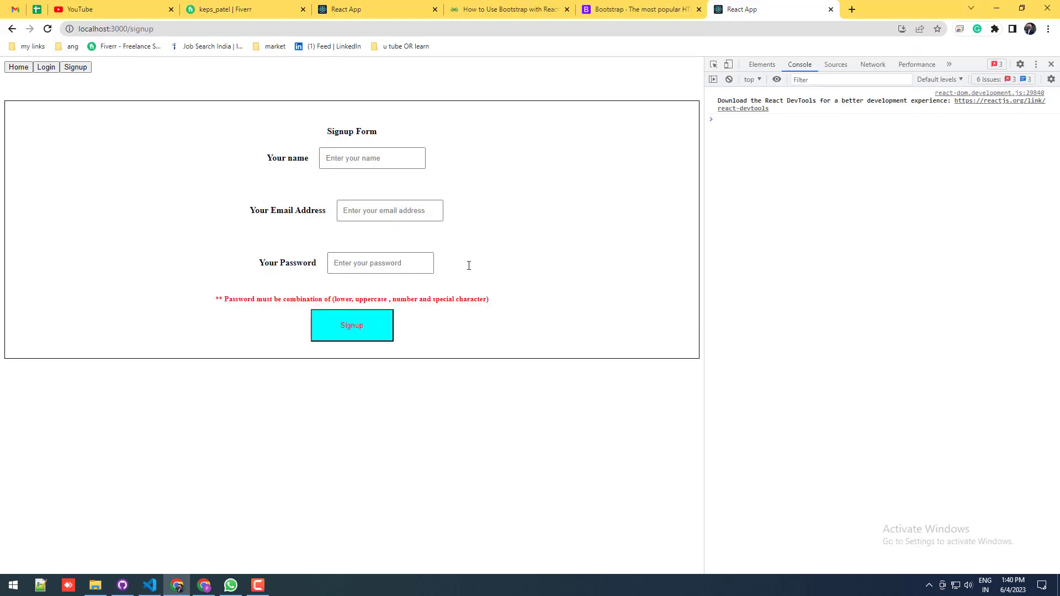
key("alt+Tab")
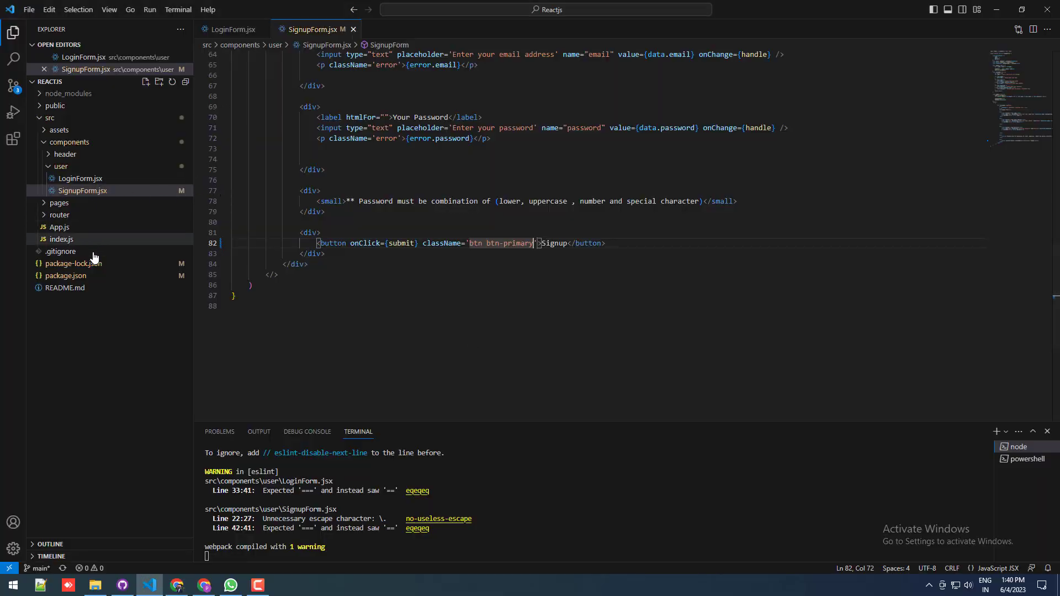
Step: Add a new import line in index.js, autocompleted to 'bootstrap/dist/css/'
left_click(60, 239)
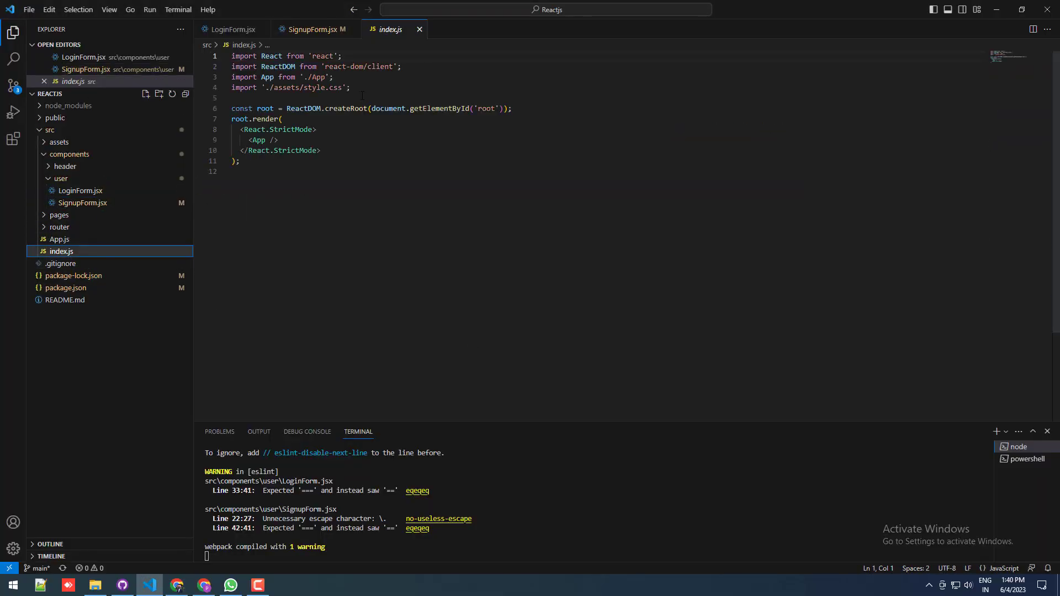
left_click(352, 88)
key("Return")
type("port ")
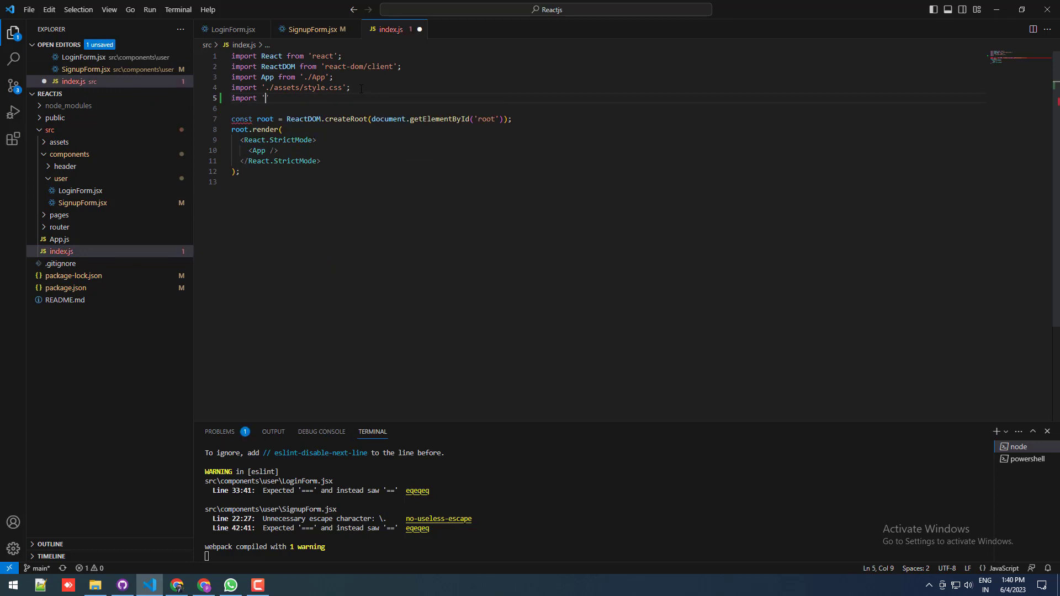
type("'.")
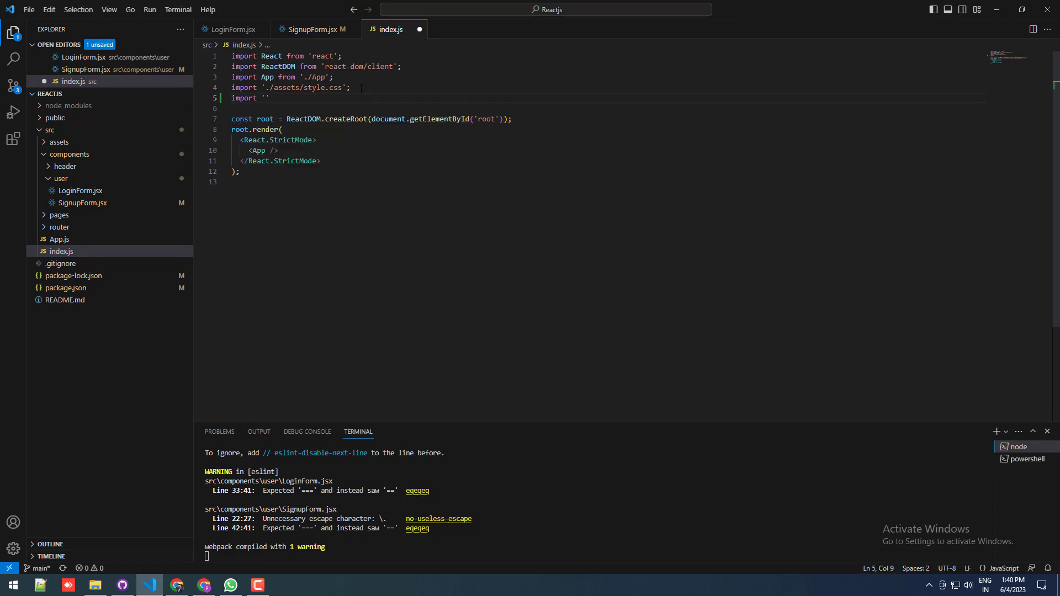
type("boo")
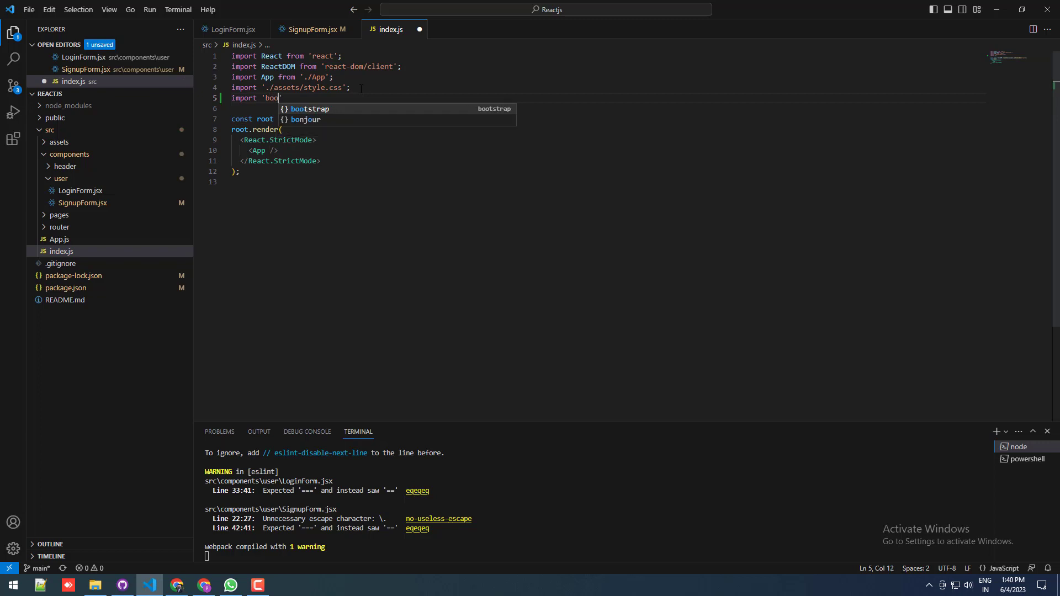
key("Return")
type("/")
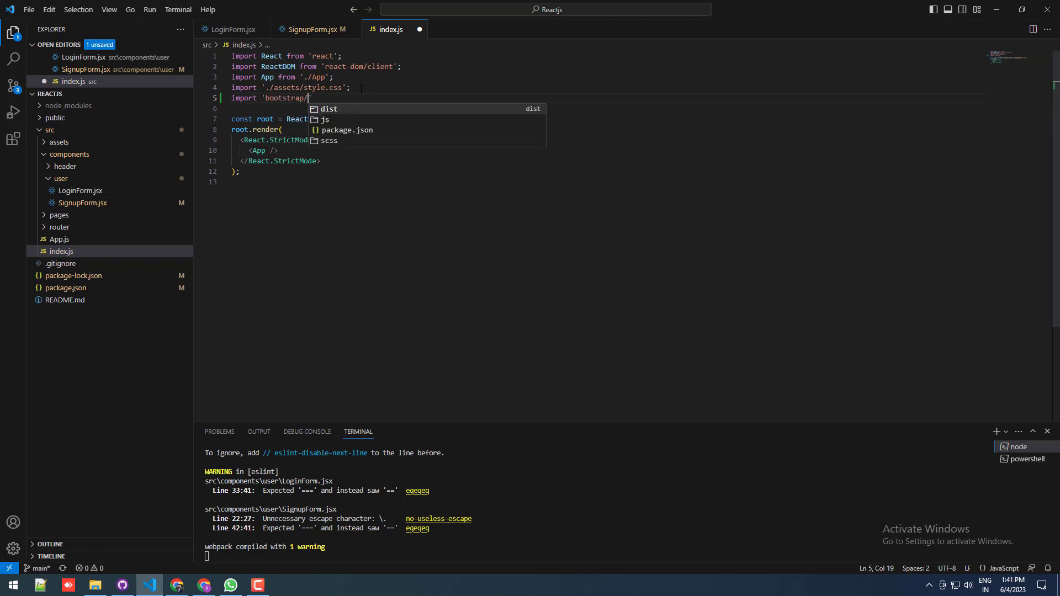
key("Return")
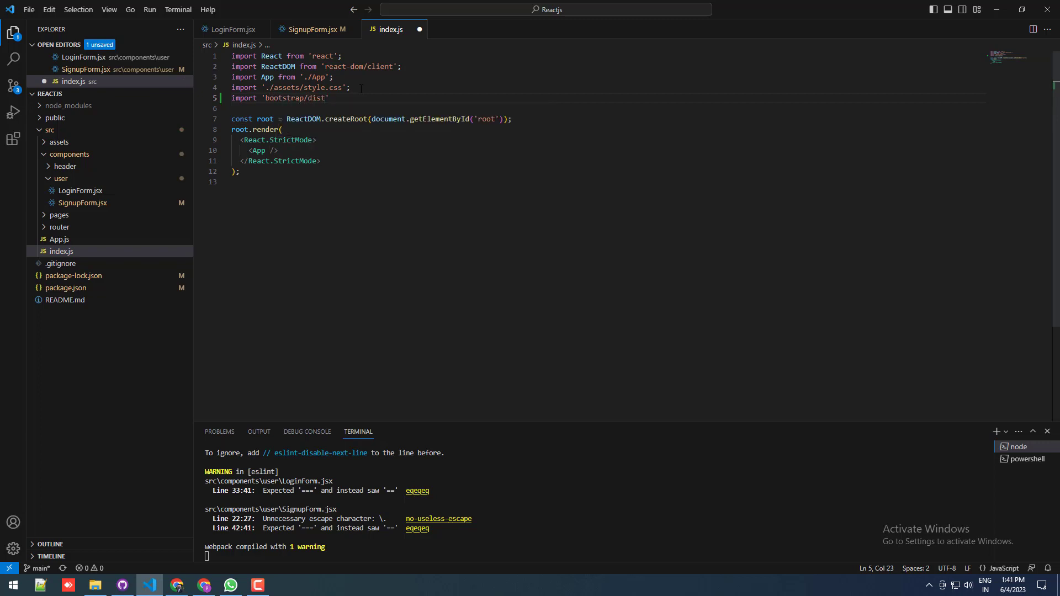
type("/")
key("Return")
Step: Select the file name bootstrap.min.css in the GeeksforGeeks Bootstrap tutorial
key("alt+Tab")
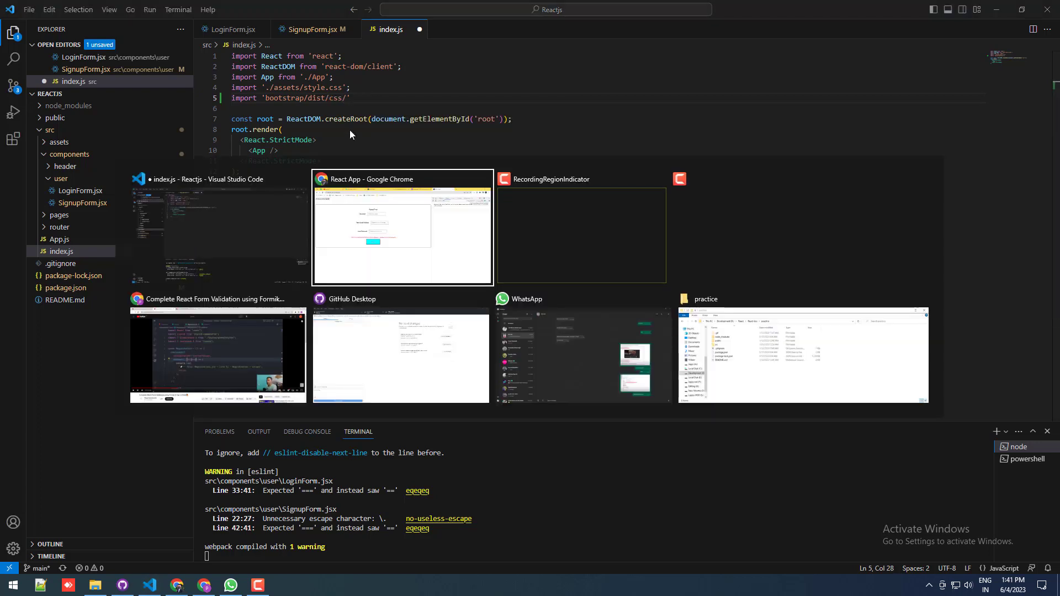
key("Escape")
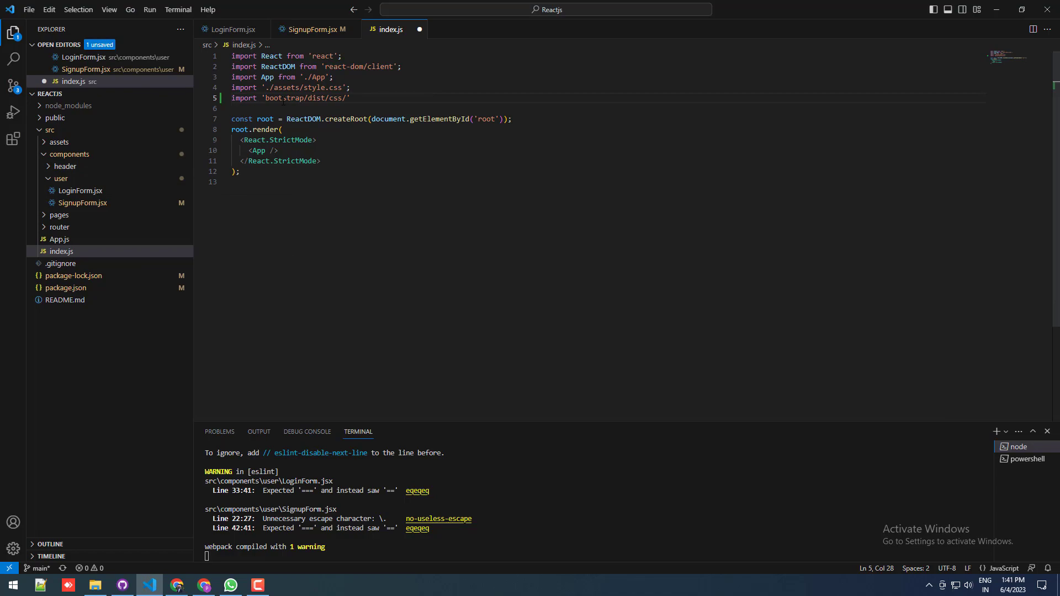
key("alt+Tab")
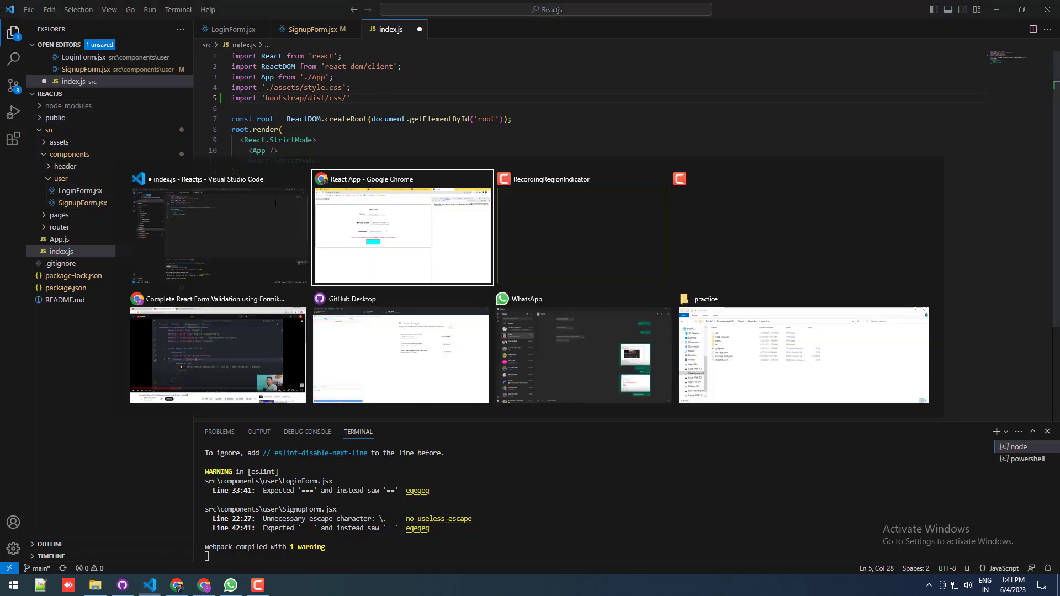
left_click(491, 10)
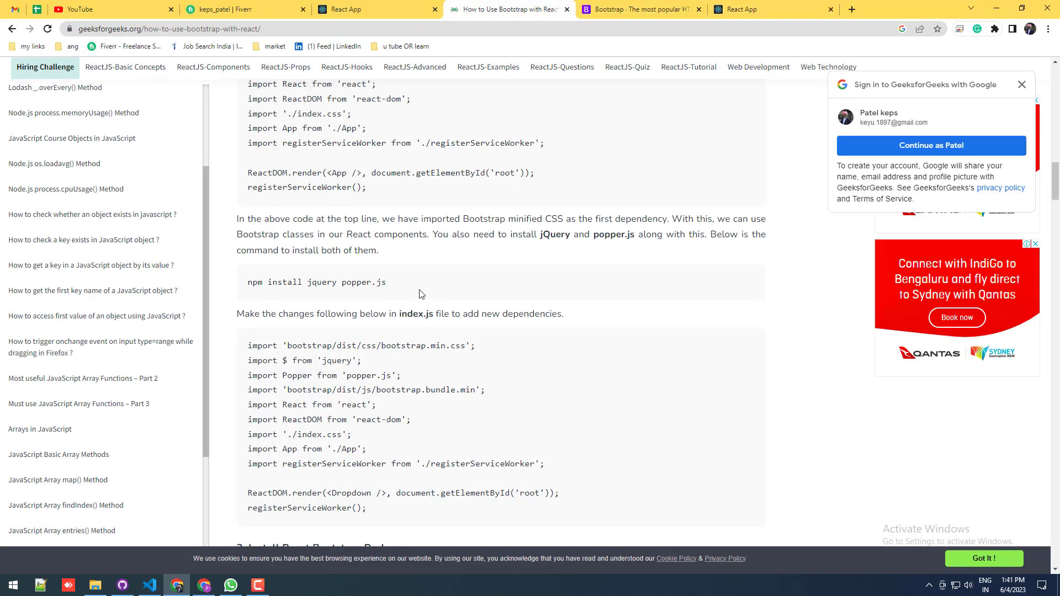
scroll(419, 294, "up", 4)
scroll(418, 294, "up", 5)
scroll(417, 297, "down", 6)
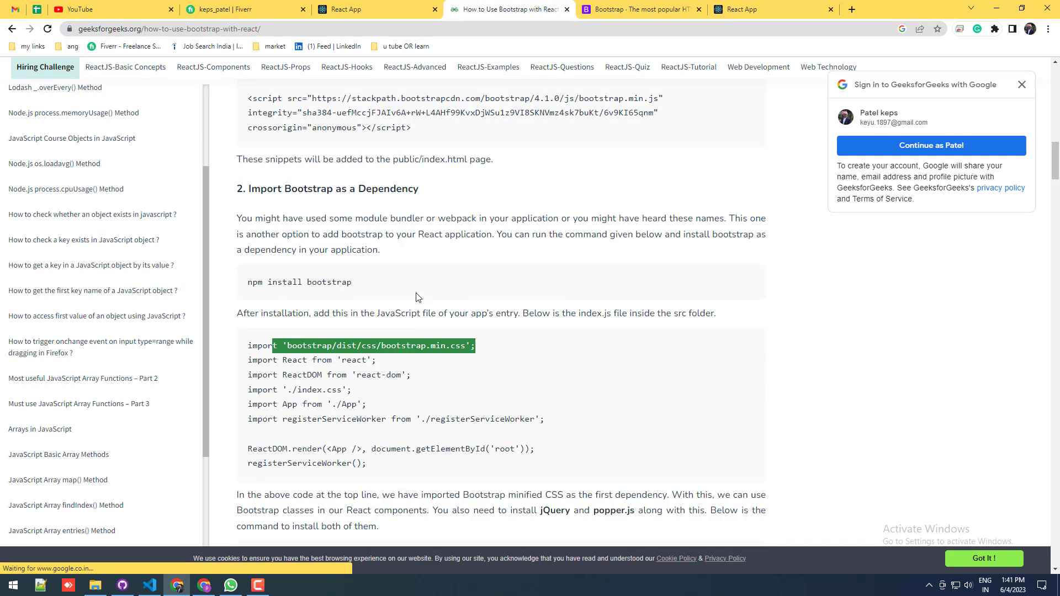
scroll(417, 297, "down", 2)
left_click(405, 199)
left_click_drag(382, 180, 465, 180)
key("ctrl+c")
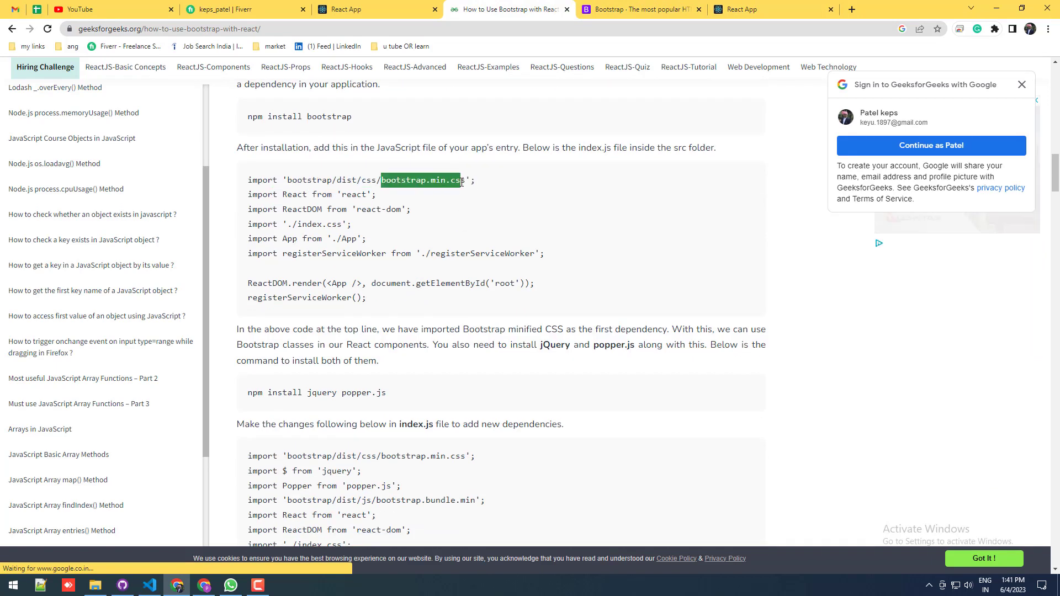
Step: Paste bootstrap.min.css into the index.js import, save, and check the app in Chrome
key("alt+Tab")
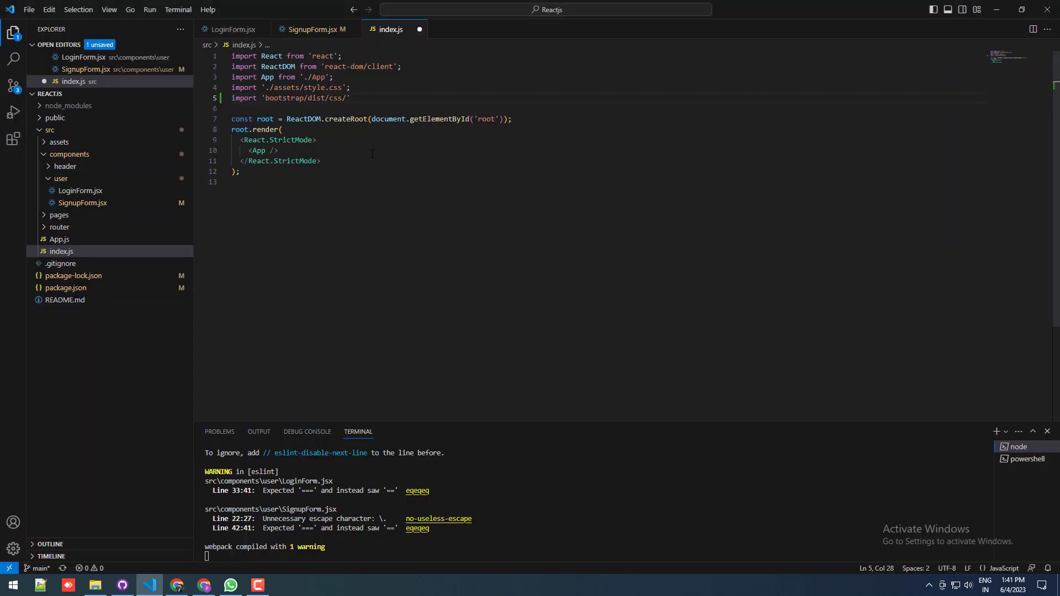
key("ctrl+v")
key("ctrl+s")
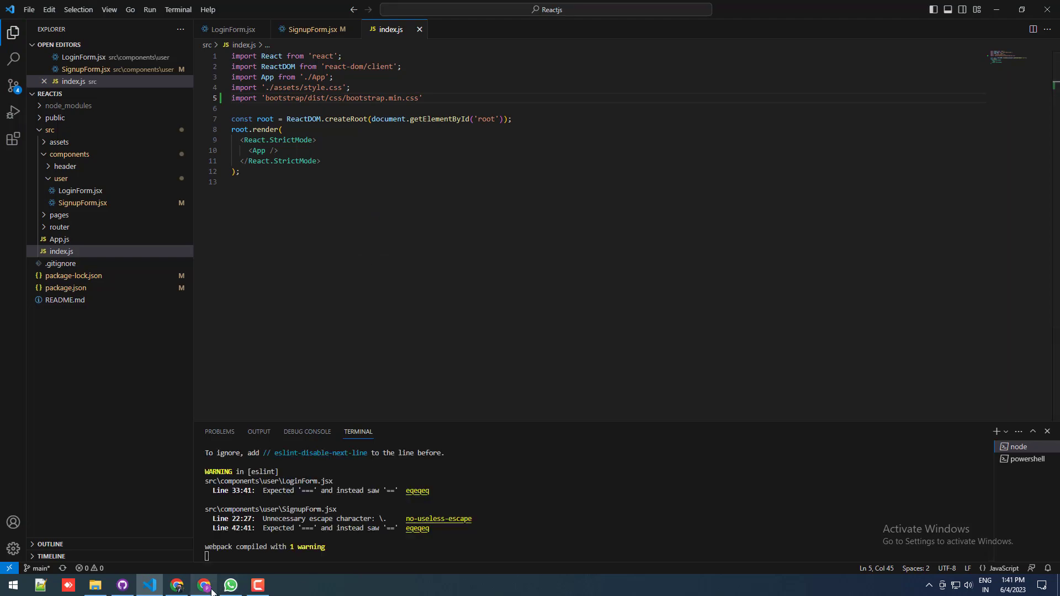
left_click(176, 586)
left_click(742, 9)
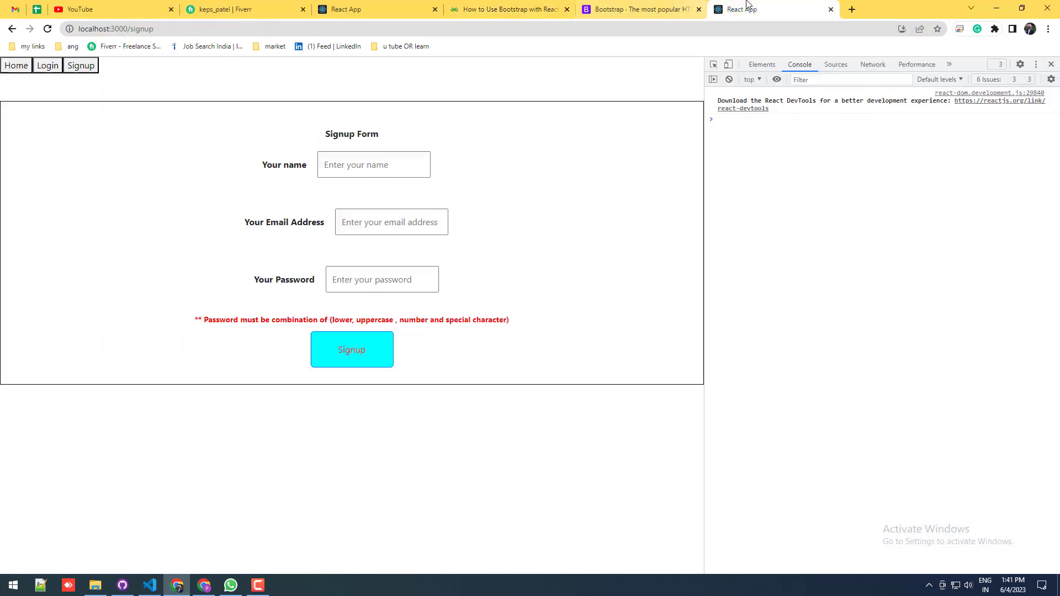
key("alt+Tab")
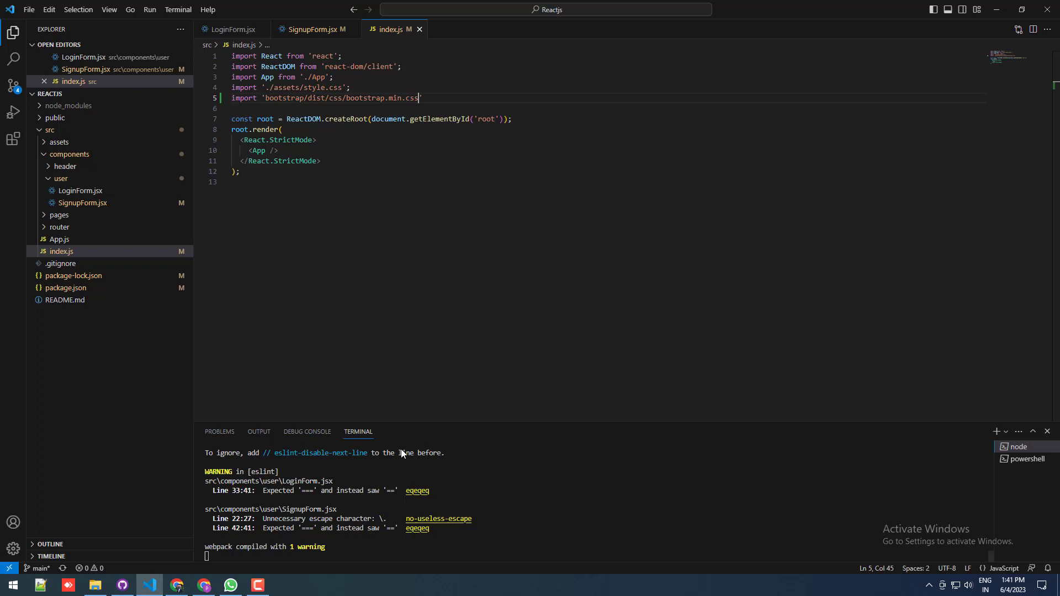
Step: Stop the development server, confirm ending the job, and rerun npm start
key("ctrl+c")
key("Return")
key("Up")
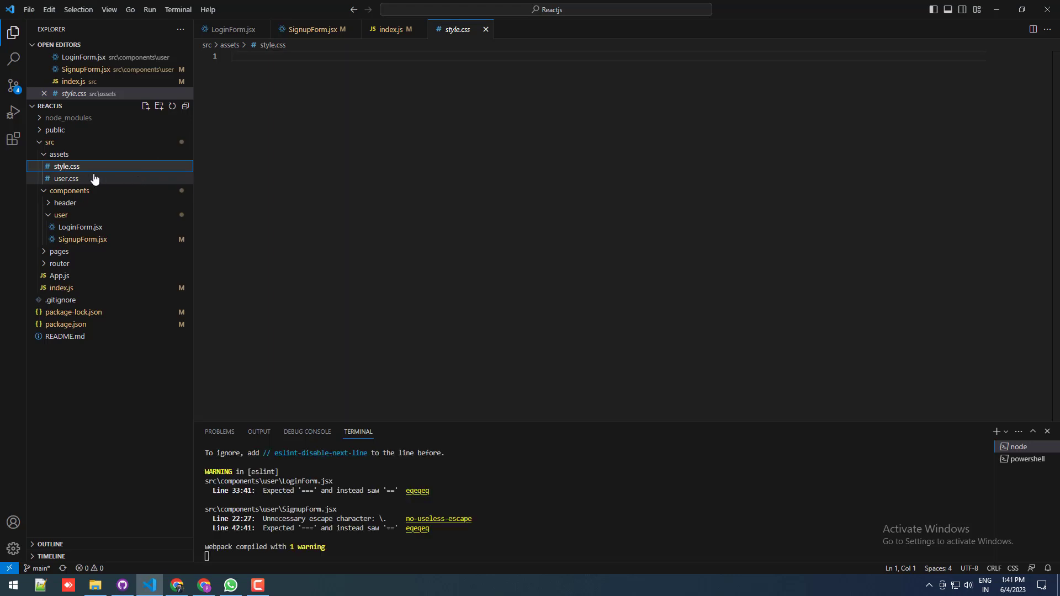
Step: Select the whole .loginForm button rule in user.css
left_click(93, 178)
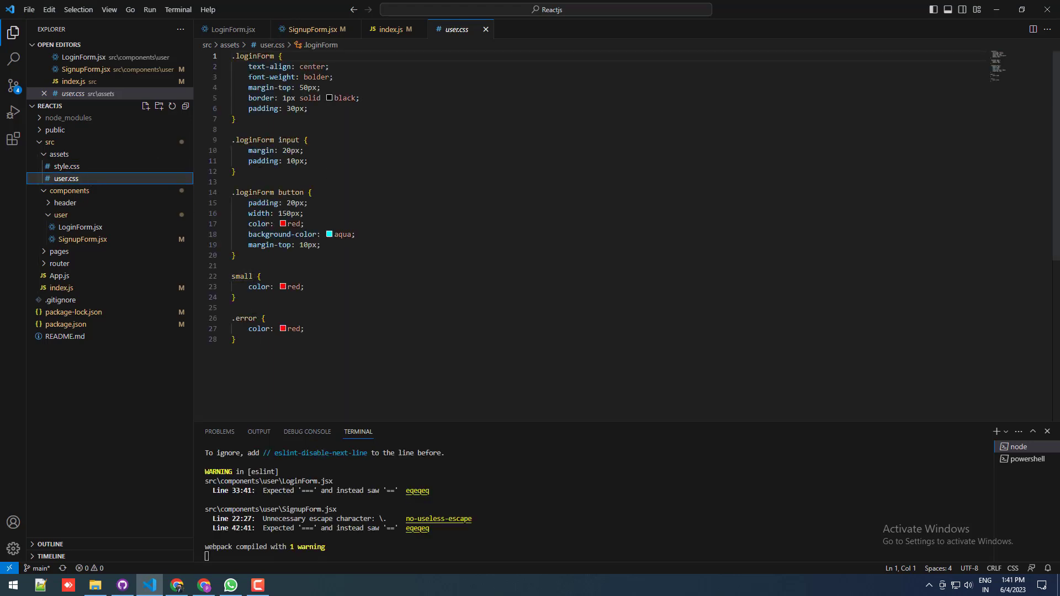
left_click(249, 56)
left_click(289, 140)
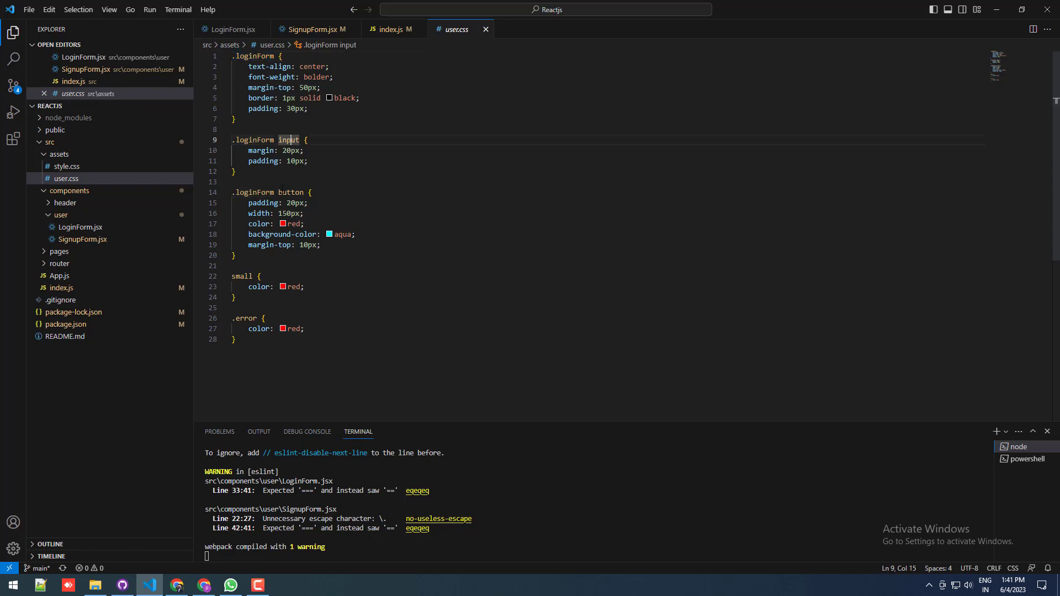
left_click(293, 193)
left_click_drag(236, 256, 236, 192)
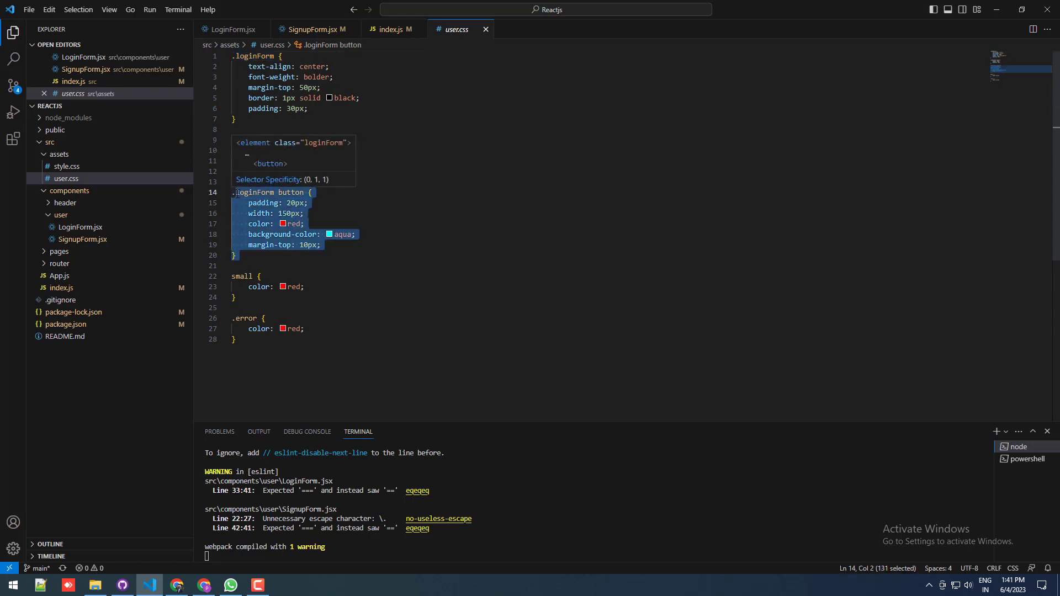
Step: Check the signup page, then comment out the selected rule and save user.css
key("alt+Tab")
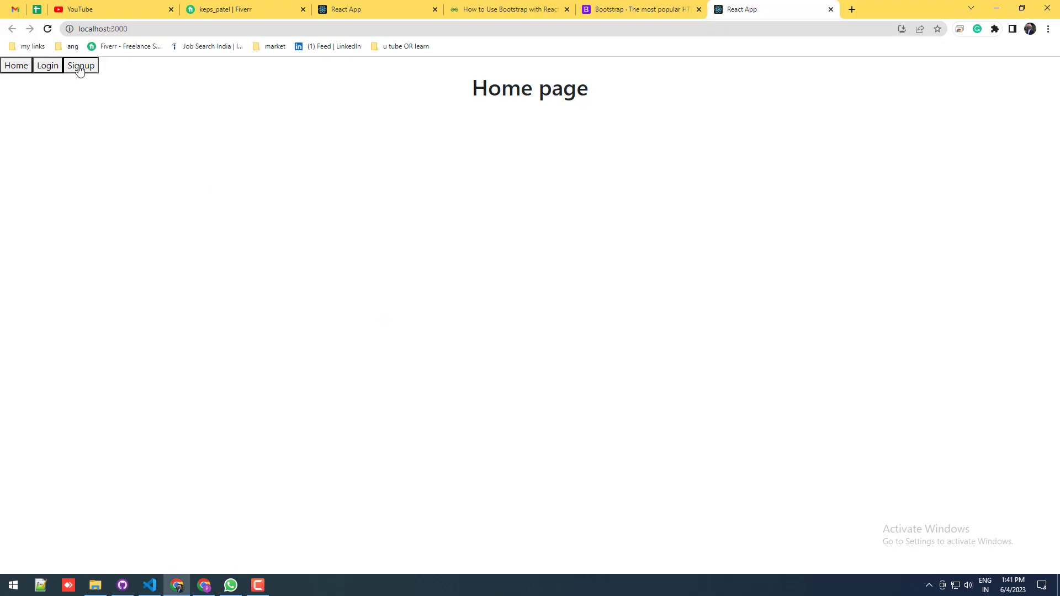
left_click(82, 69)
key("alt+Tab")
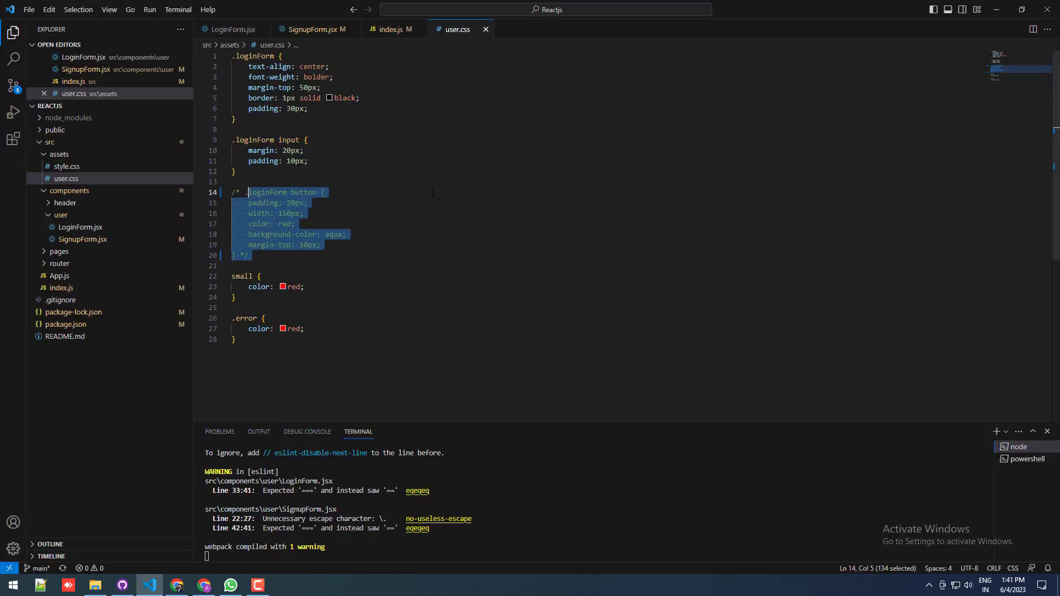
key("ctrl+/")
key("ctrl+s")
Step: Verify the compact blue Signup button in Chrome and test pressing it
key("alt+Tab")
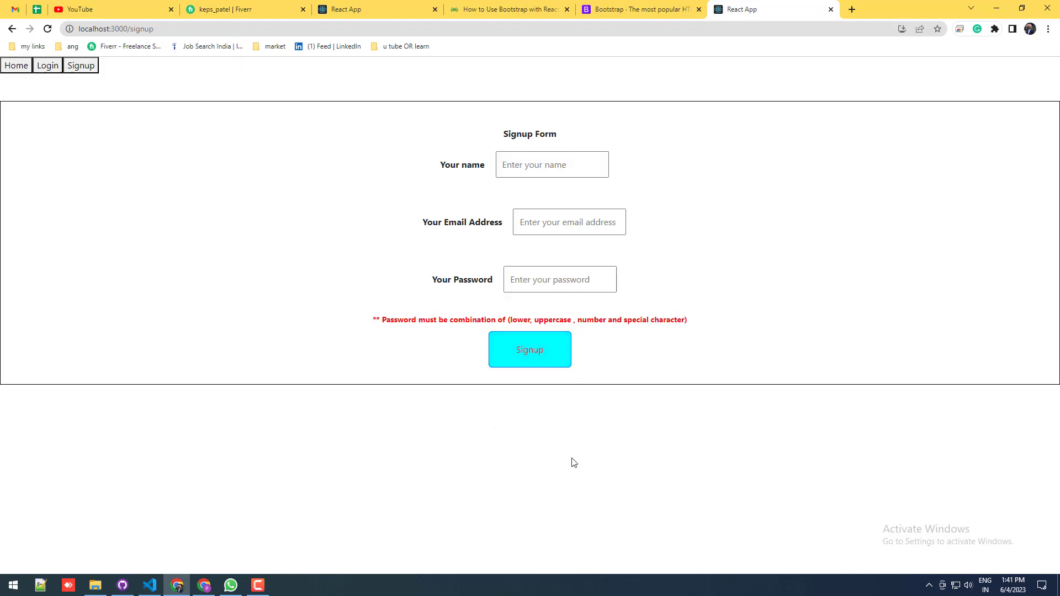
left_click(502, 348)
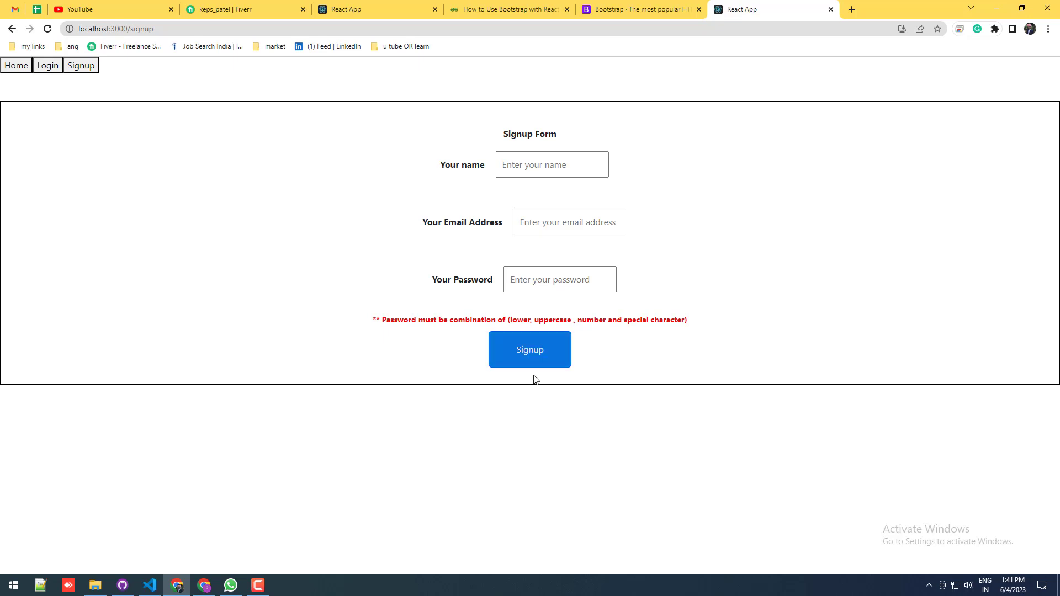
key("alt+Tab")
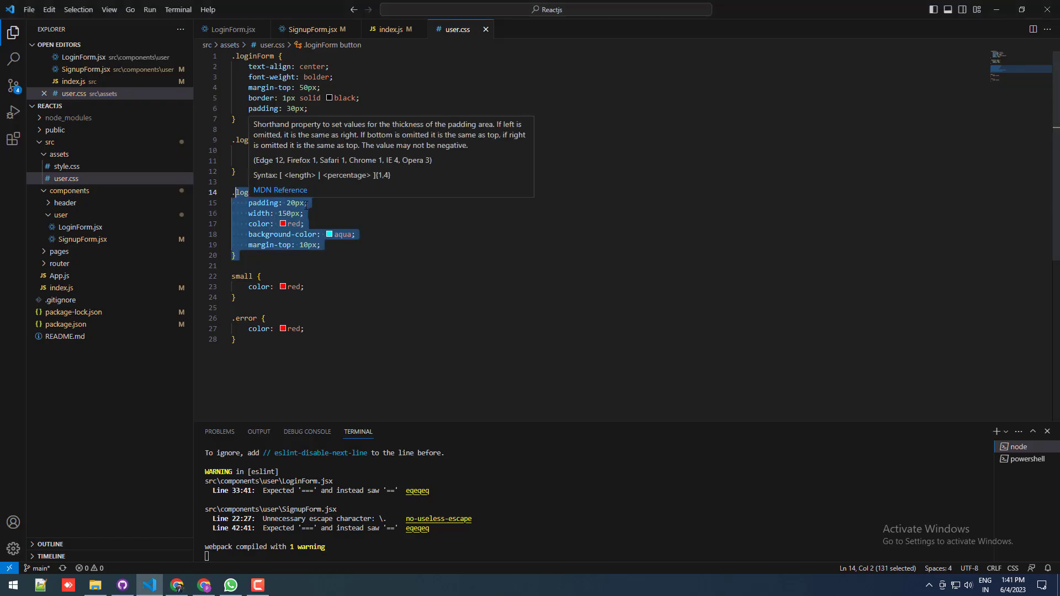
key("alt+Tab")
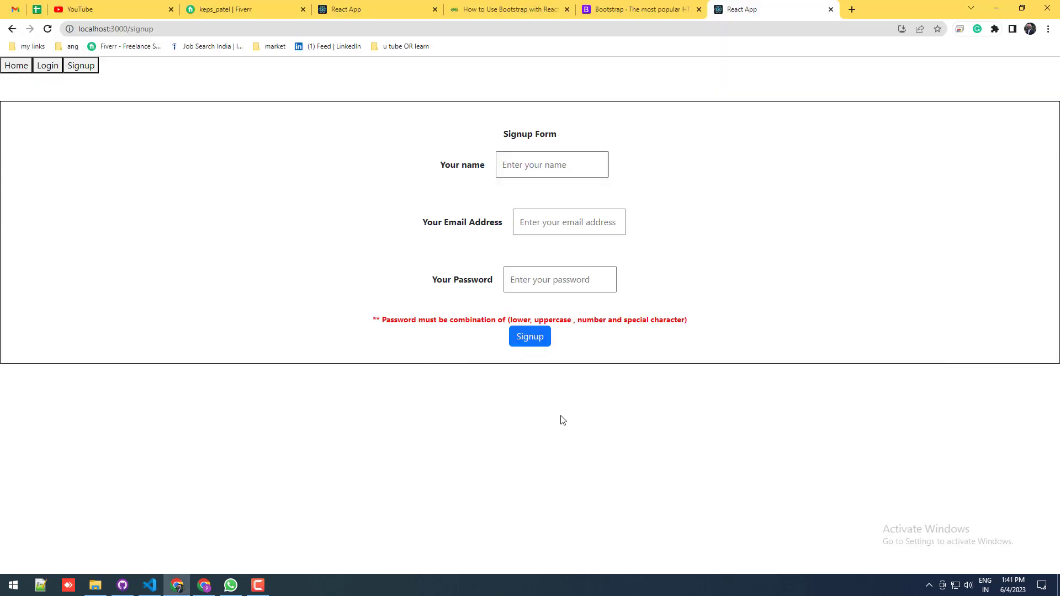